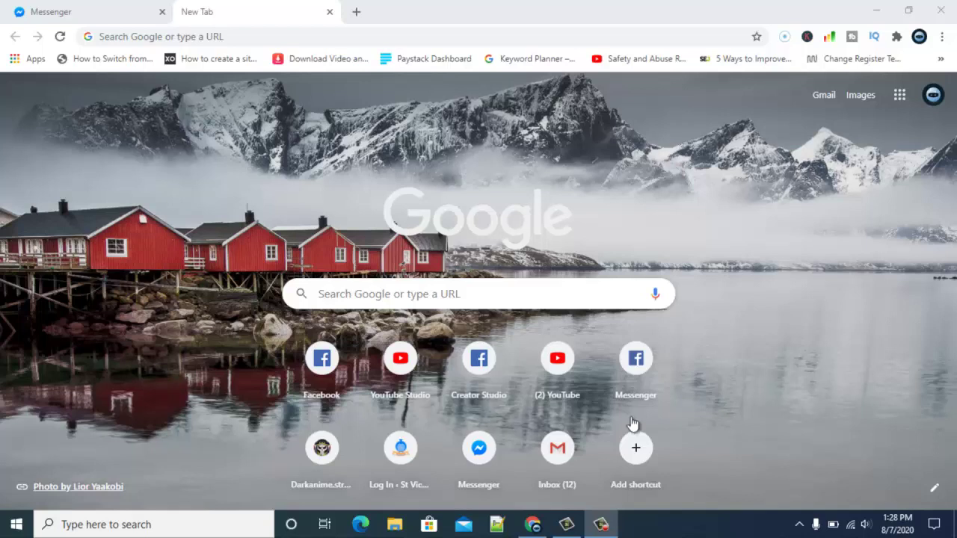
# Step: Open Facebook Creator Studio from the 'face' address bar suggestion
pyautogui.click(428, 29)
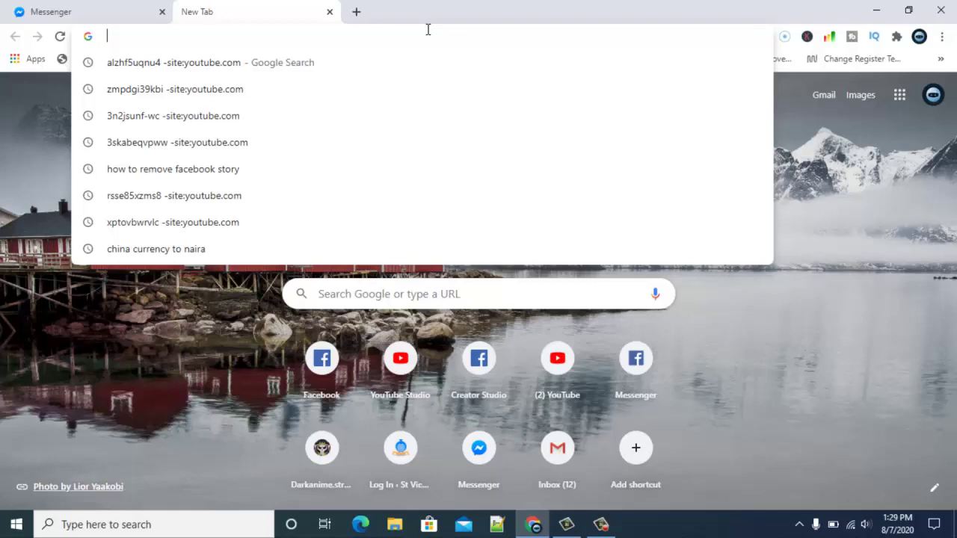
pyautogui.write('facebook.com')
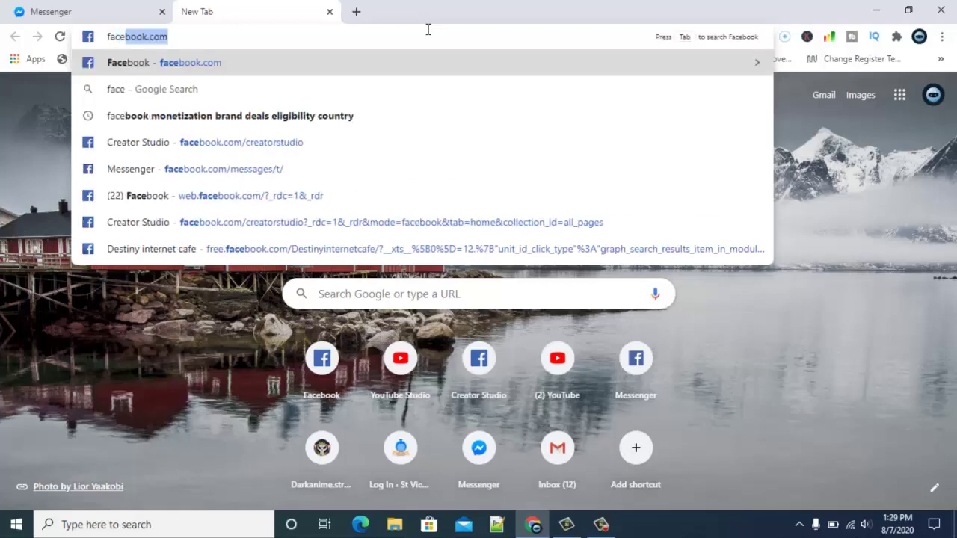
pyautogui.click(207, 142)
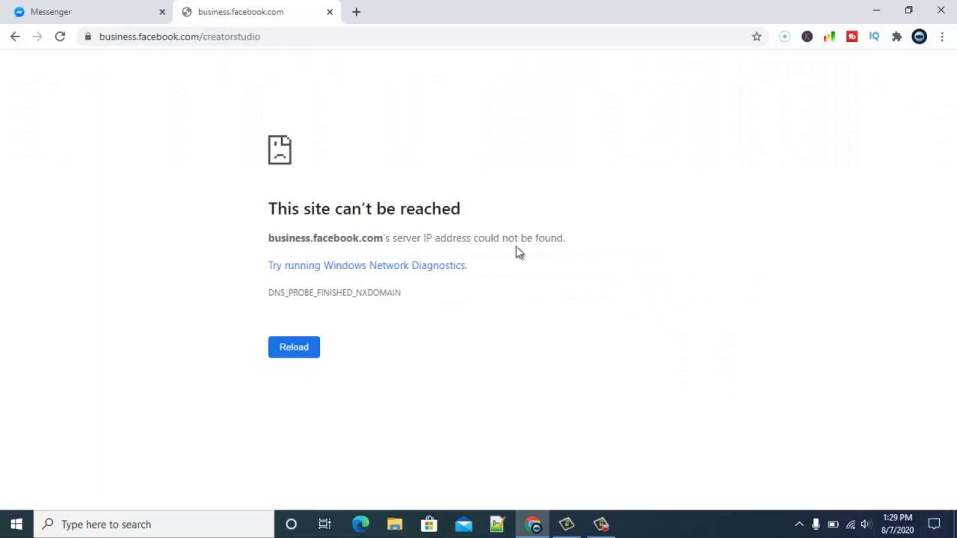
# Step: Check the Wi-Fi connection and reload the Creator Studio page until it loads
pyautogui.click(301, 34)
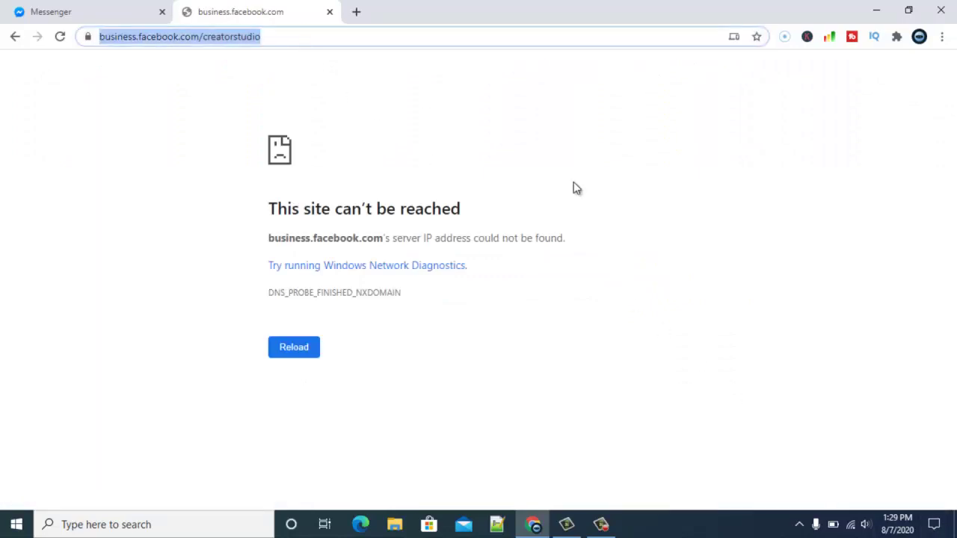
pyautogui.press('Return')
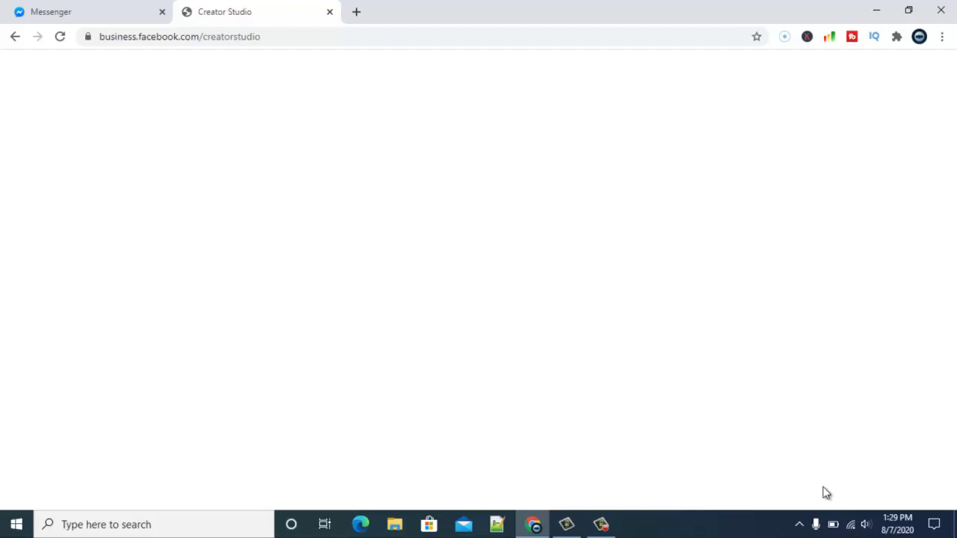
pyautogui.click(852, 525)
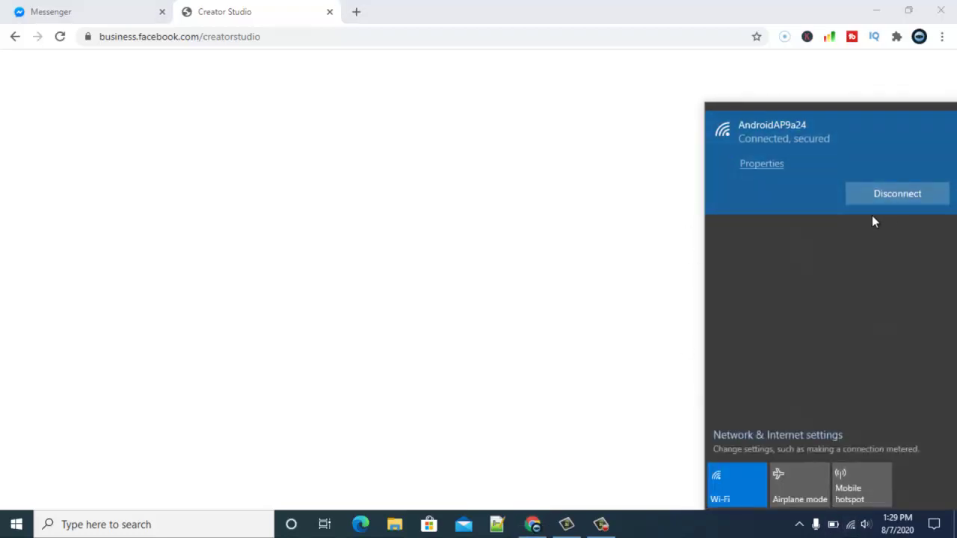
pyautogui.click(303, 36)
pyautogui.press('Return')
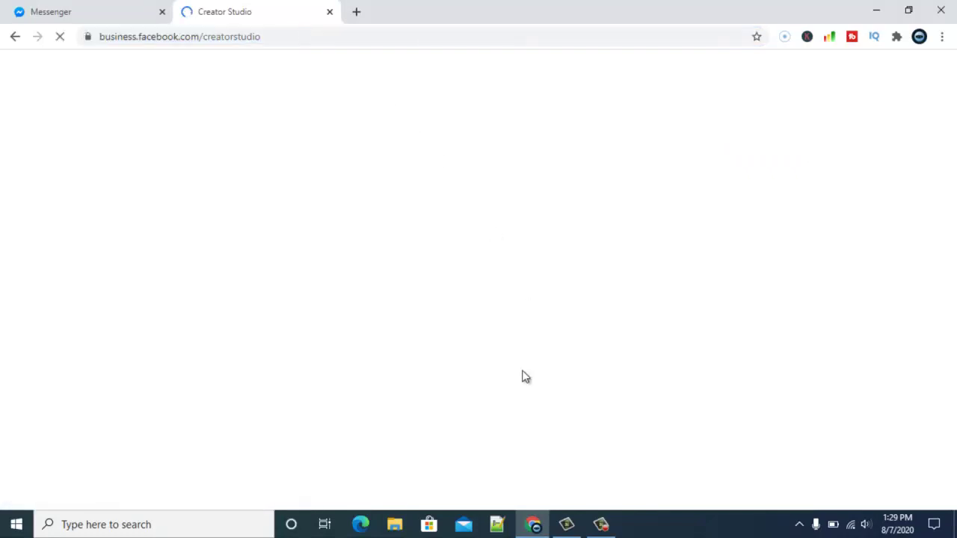
pyautogui.moveTo(615, 525)
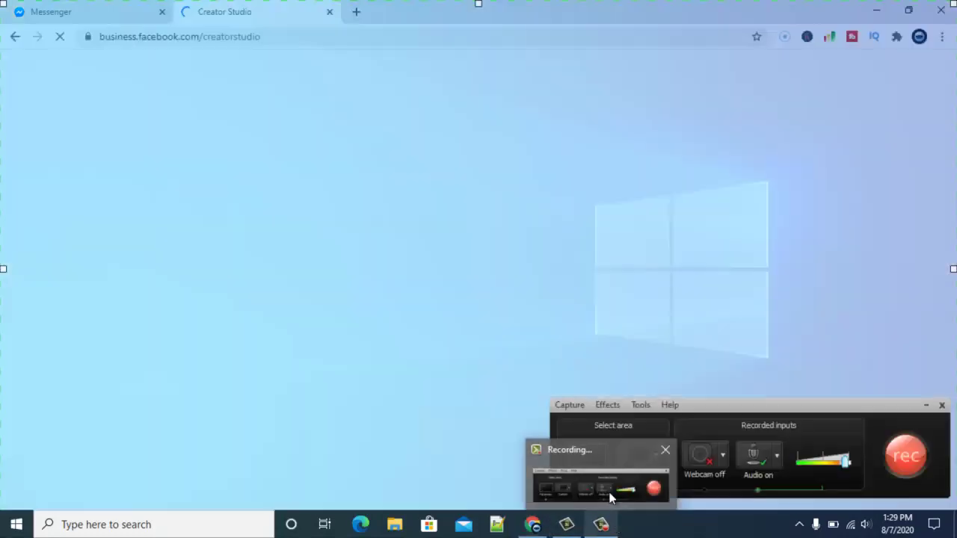
pyautogui.click(601, 482)
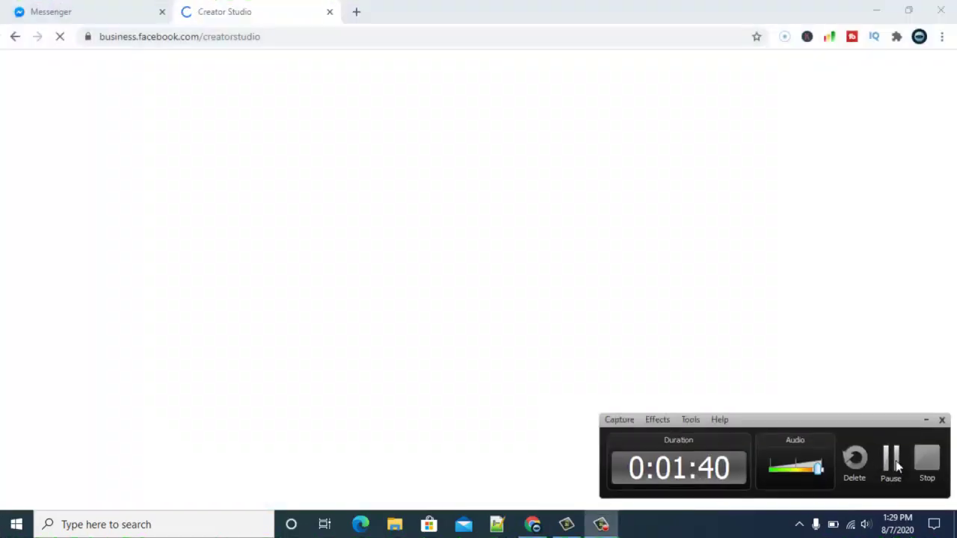
pyautogui.click(897, 468)
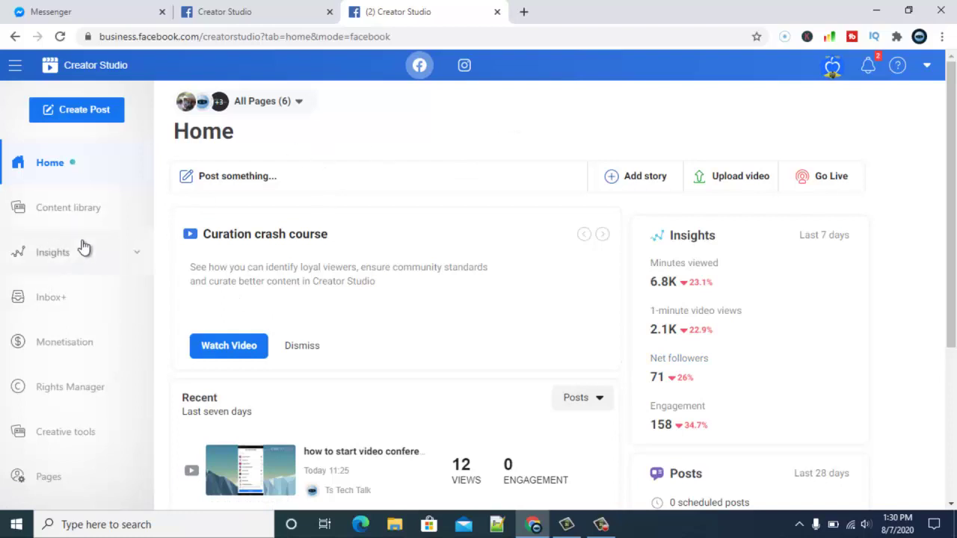
# Step: In Content library Posts, select the 'How to create clips on Facebook page' post
pyautogui.click(80, 228)
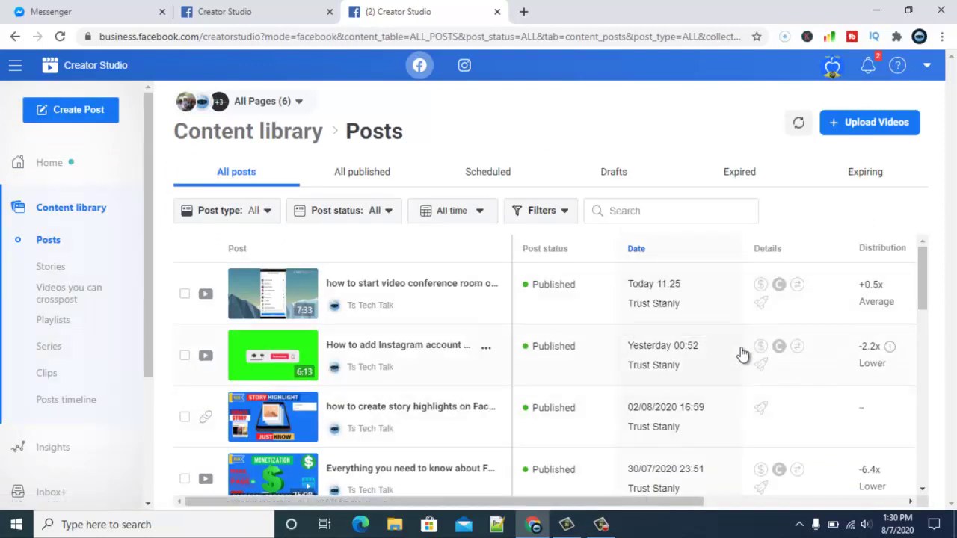
pyautogui.moveTo(925, 303); pyautogui.dragTo(924, 325)
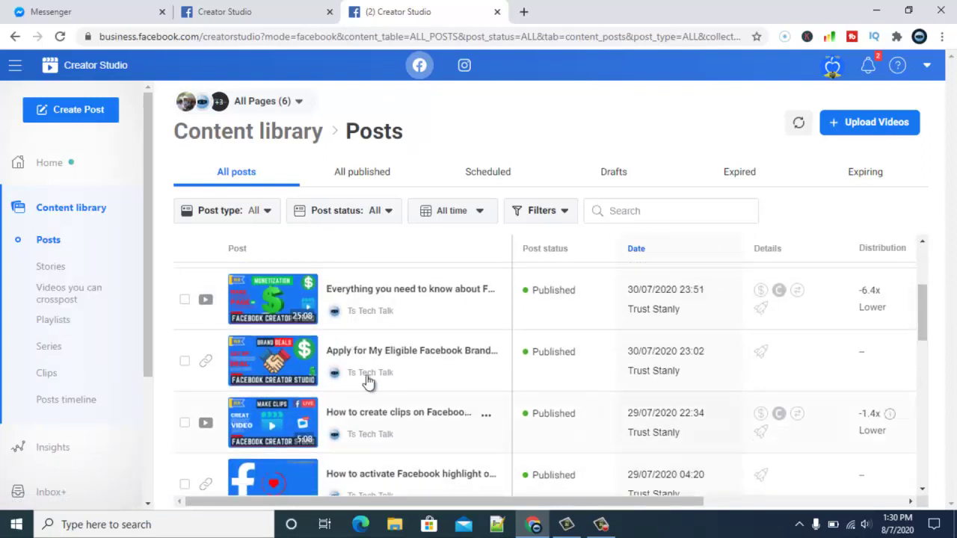
pyautogui.click(487, 419)
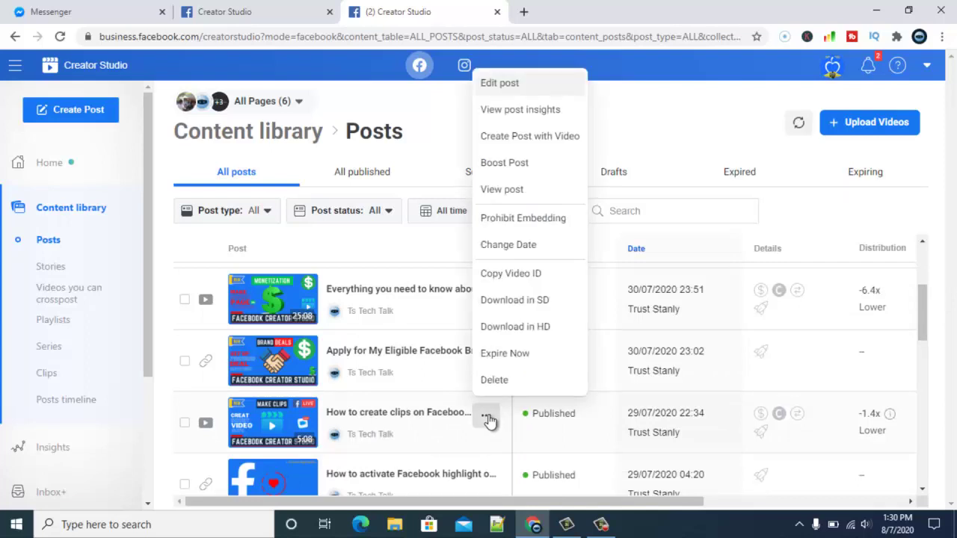
pyautogui.click(482, 420)
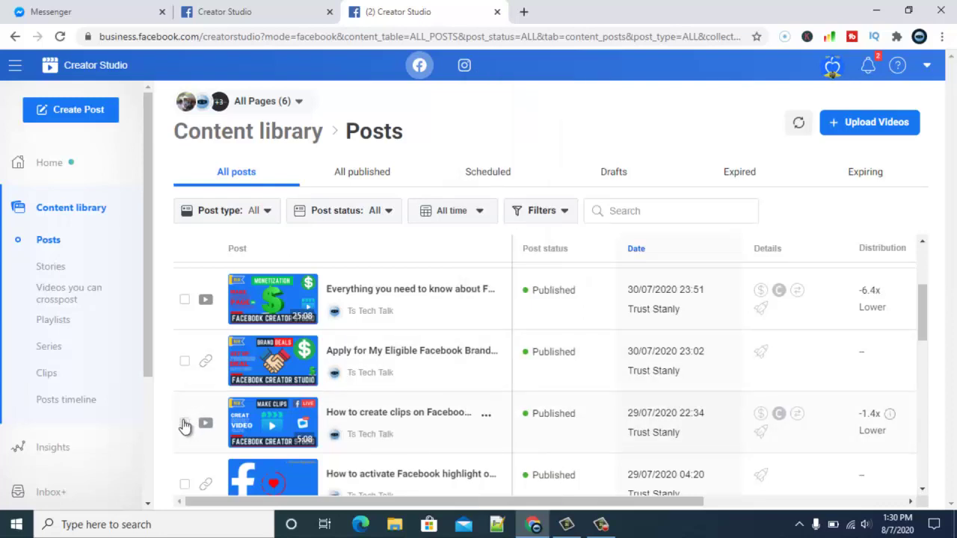
pyautogui.click(185, 424)
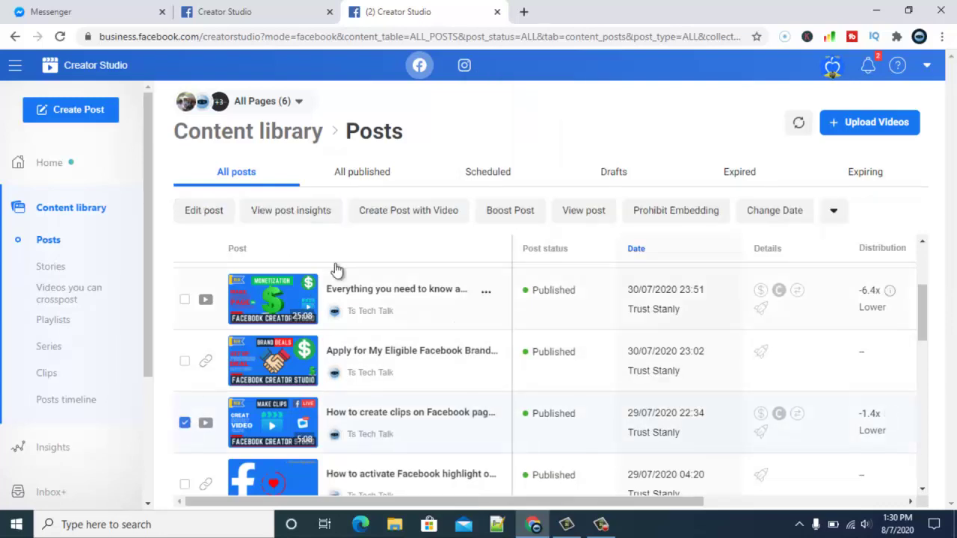
# Step: Cancel the crosspost video session and switch to the Instagram content library
pyautogui.click(410, 210)
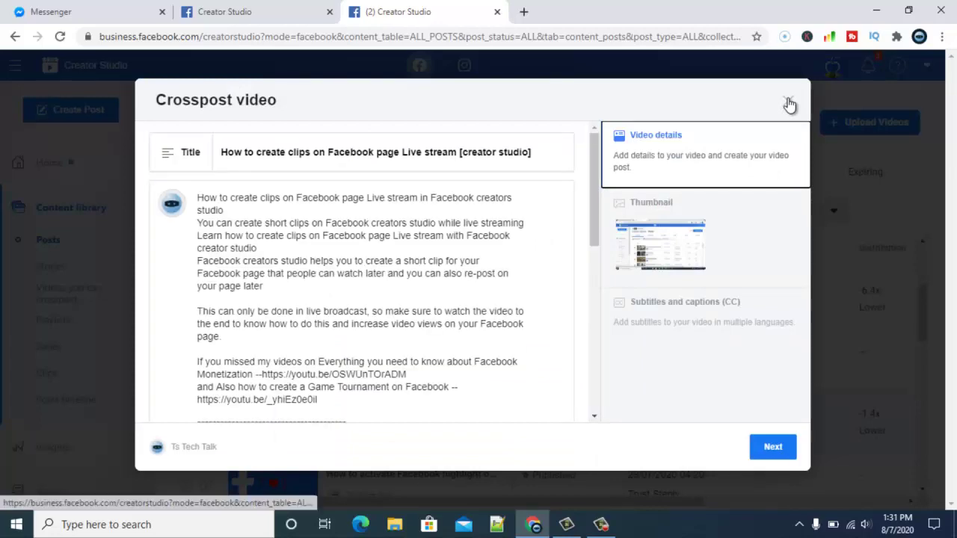
pyautogui.click(789, 102)
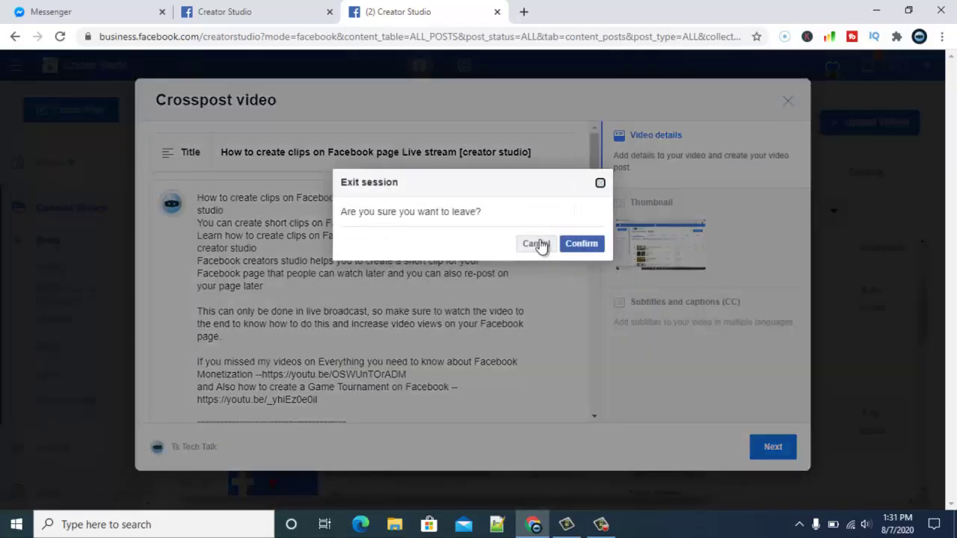
pyautogui.click(576, 245)
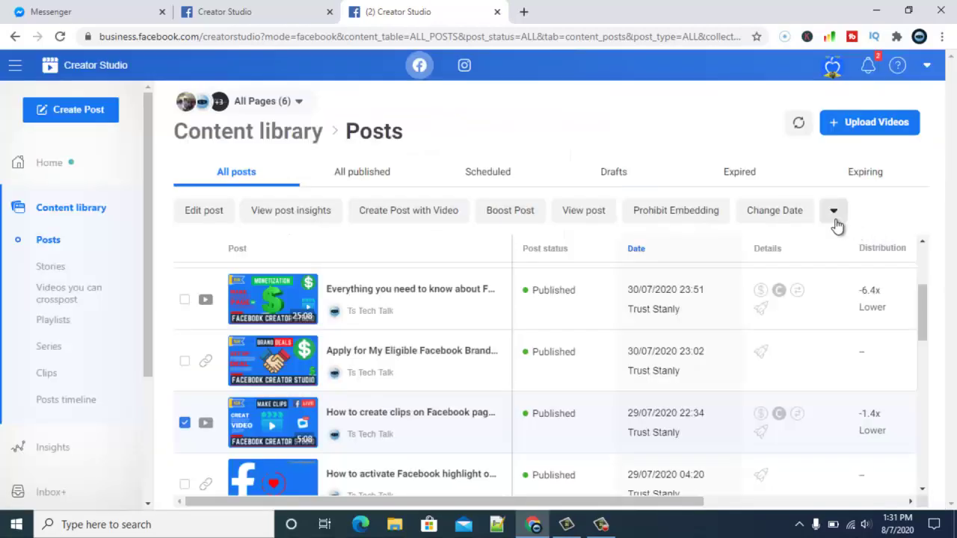
pyautogui.click(836, 215)
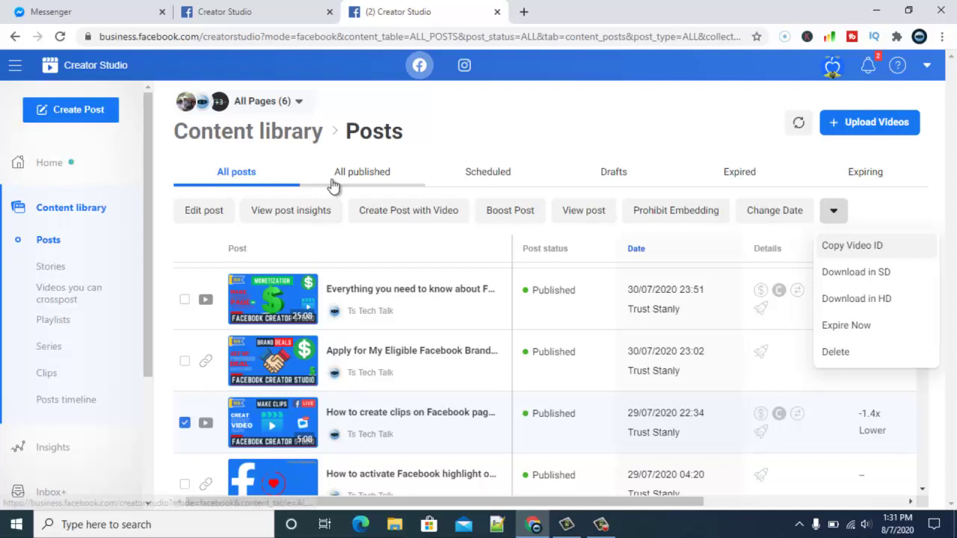
pyautogui.click(464, 66)
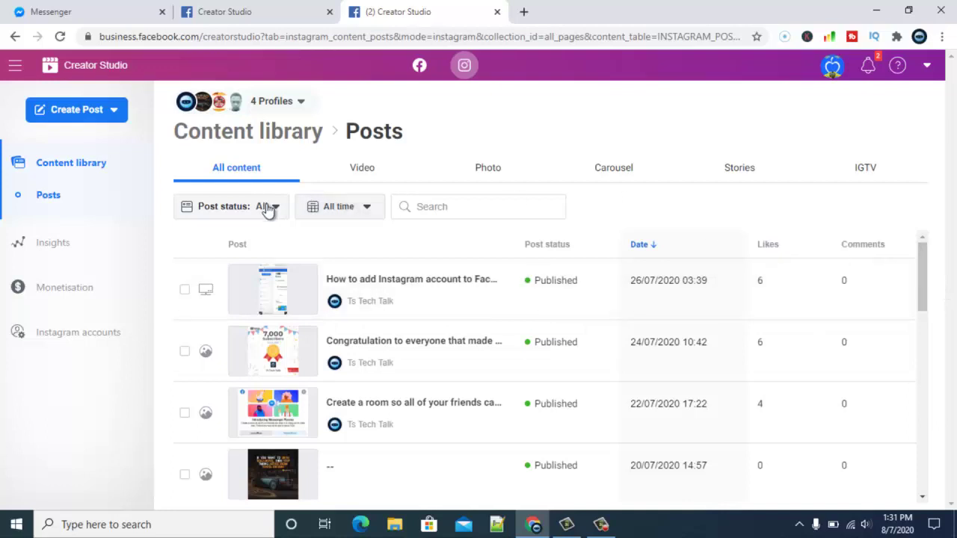
# Step: Filter the Instagram library to videos and send 'Hello youtubers' to Facebook
pyautogui.click(357, 179)
pyautogui.moveTo(381, 357); pyautogui.dragTo(934, 302)
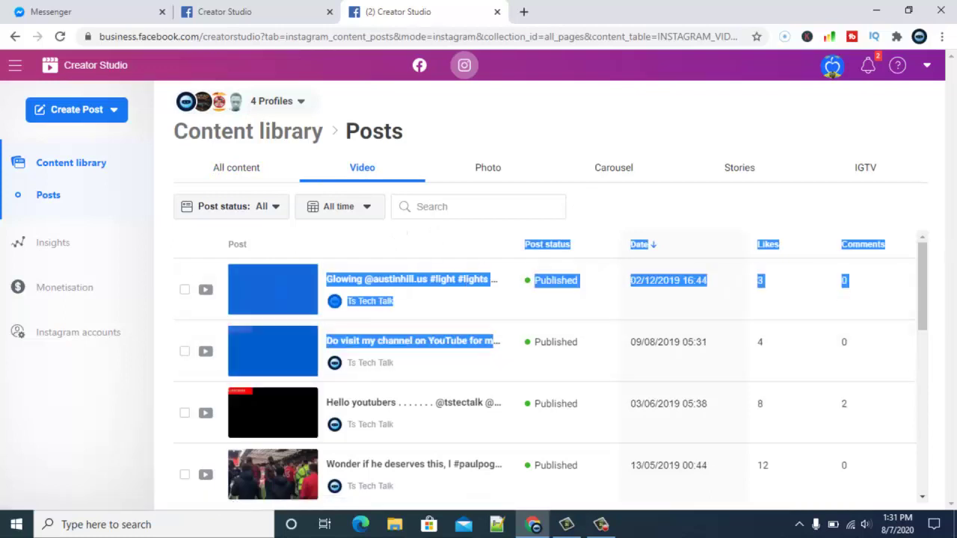
pyautogui.click(934, 302)
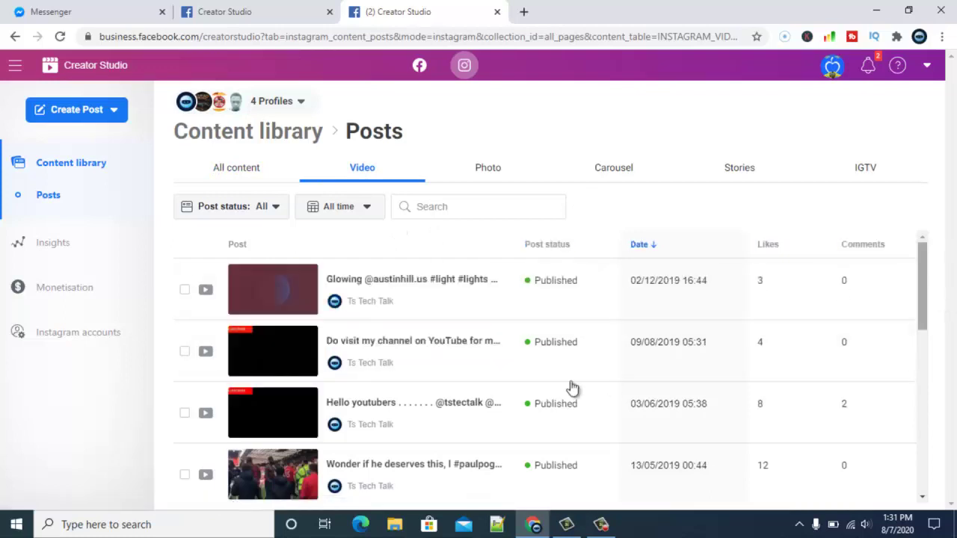
pyautogui.click(185, 414)
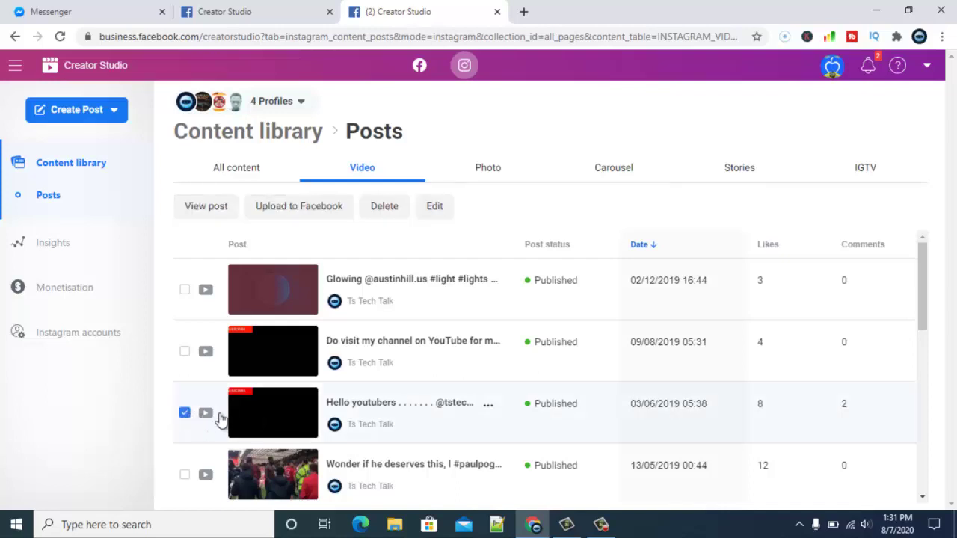
pyautogui.click(488, 409)
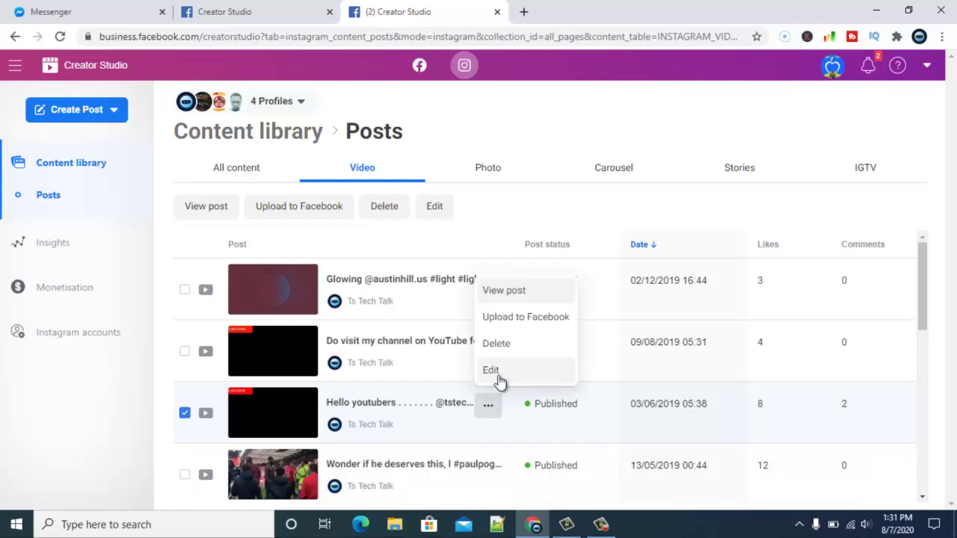
pyautogui.click(526, 317)
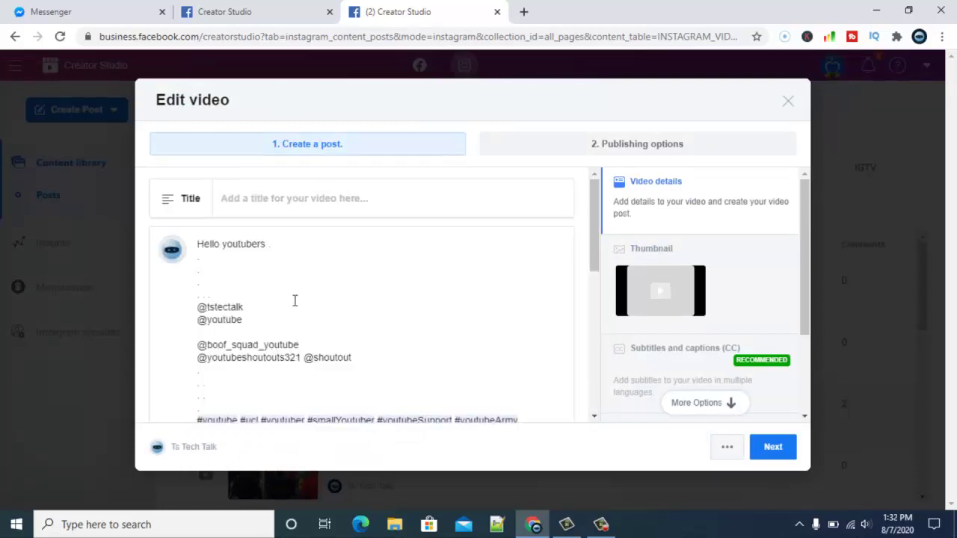
# Step: Title the video 'Subscribe to my youtube channel' and show the thumbnail choices
pyautogui.click(269, 210)
pyautogui.write('Like my')
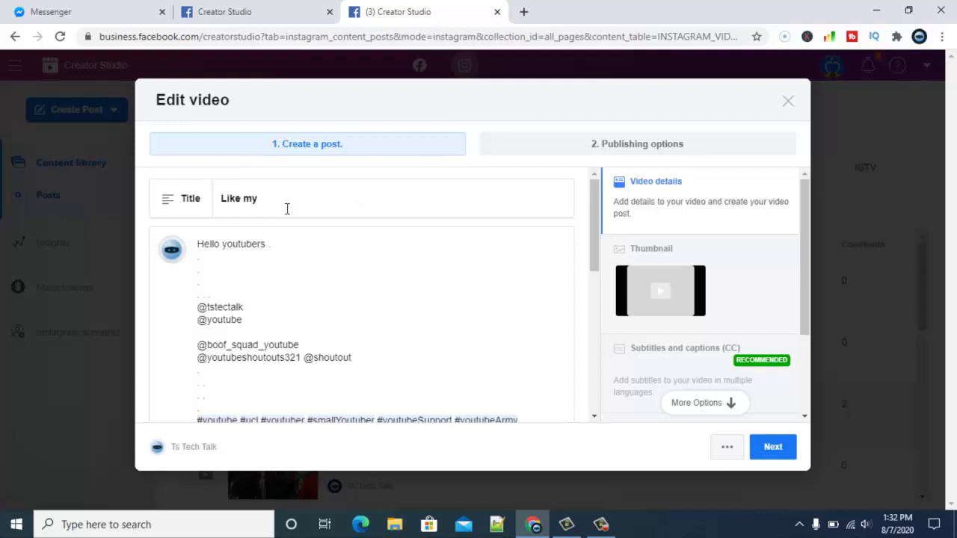
pyautogui.hotkey('ctrl', 'a')
pyautogui.write('ASu')
pyautogui.press('BackSpace')
pyautogui.press('BackSpace')
pyautogui.write('Subscribe to my youtube channel')
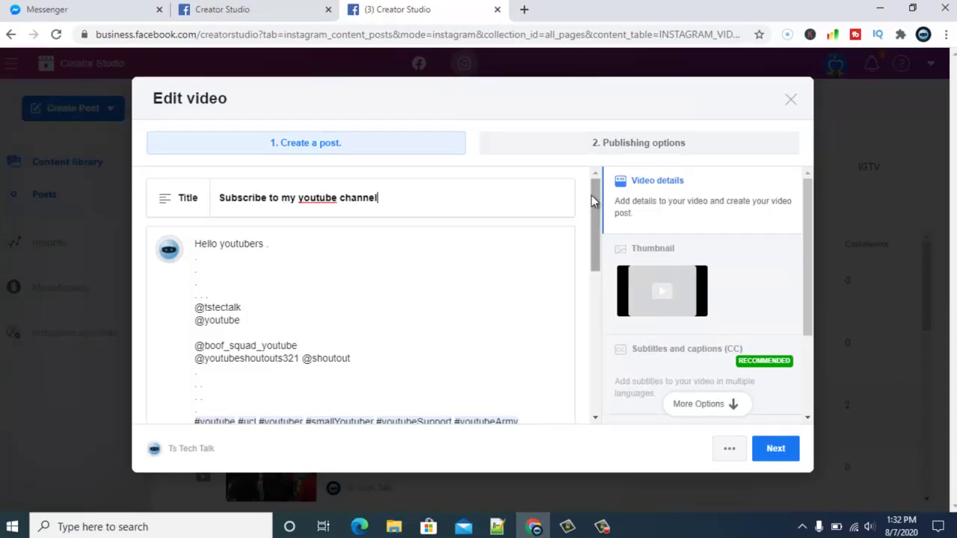
pyautogui.scroll(-1, 592, 199)
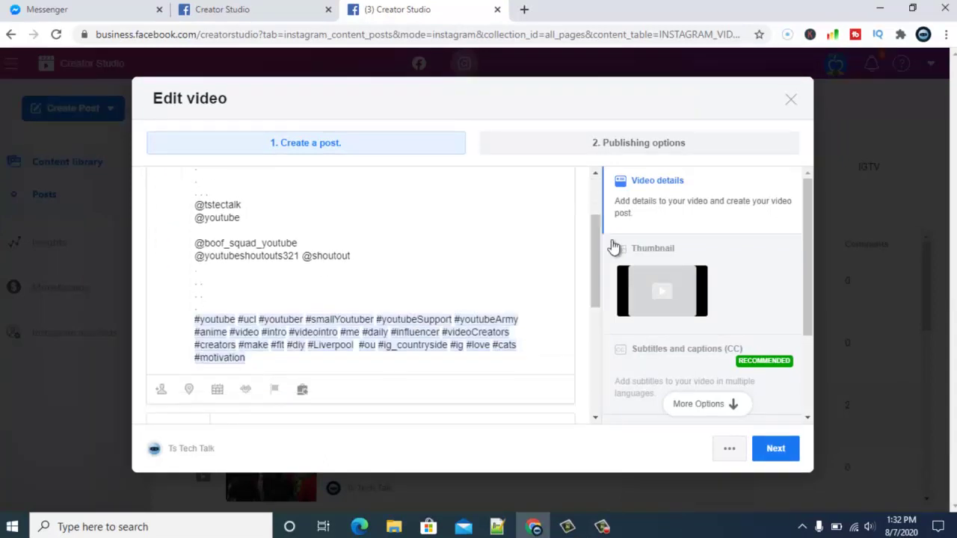
pyautogui.click(662, 265)
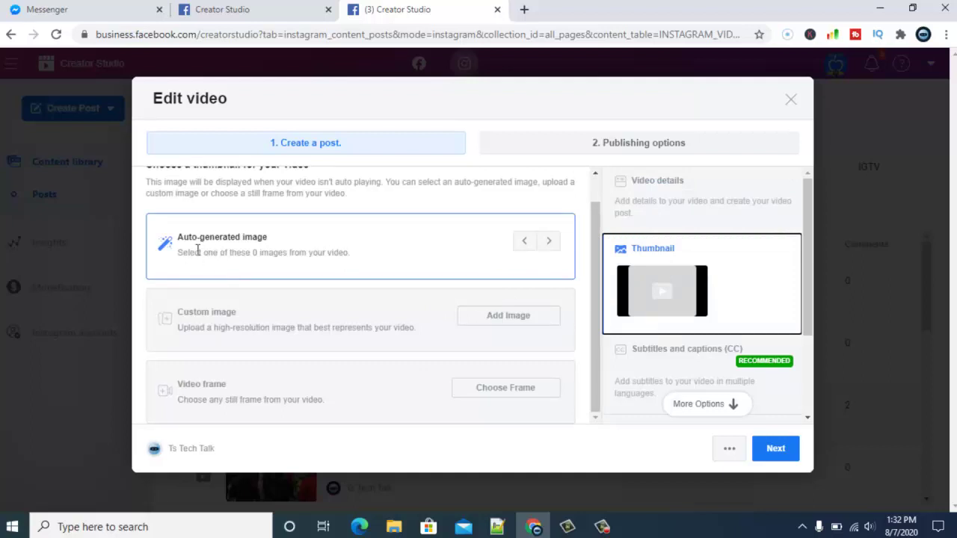
pyautogui.click(516, 318)
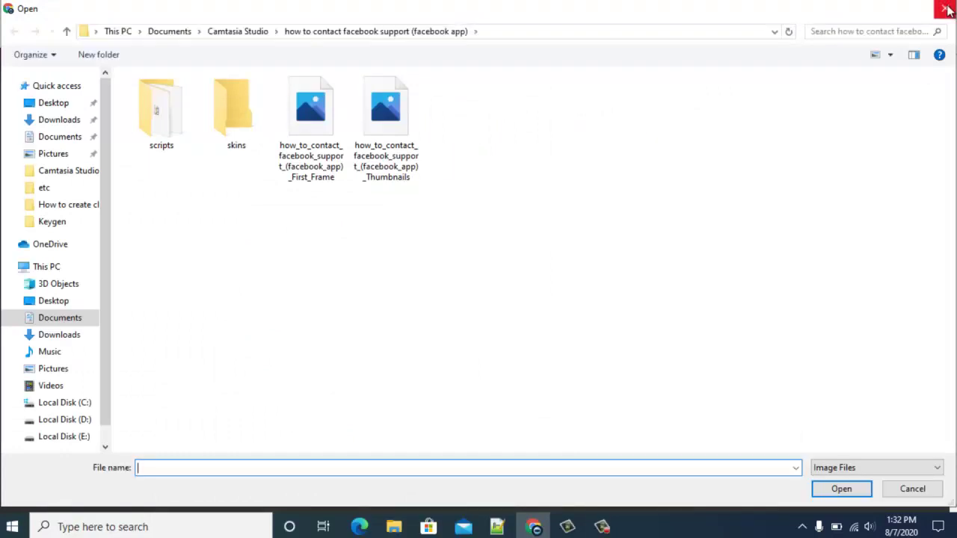
pyautogui.click(946, 9)
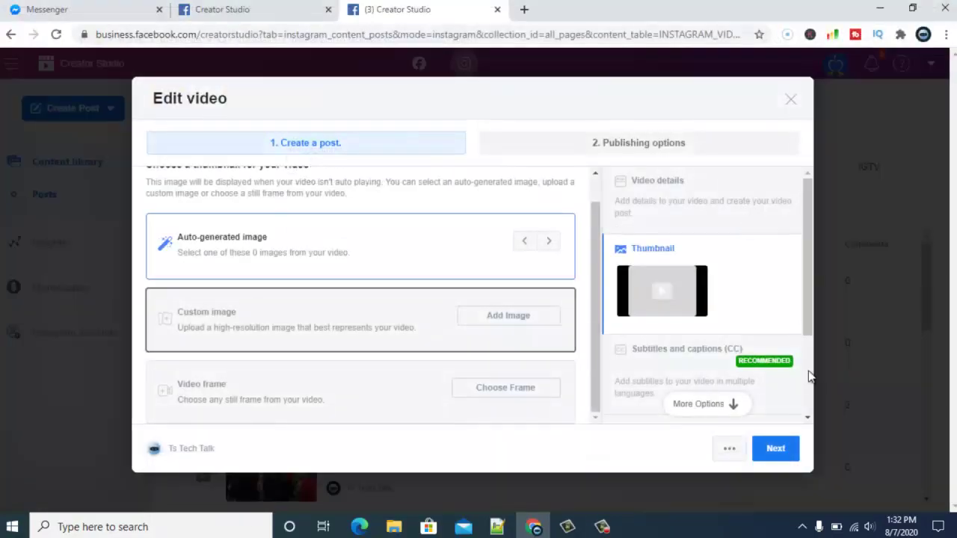
pyautogui.scroll(-2, 810, 377)
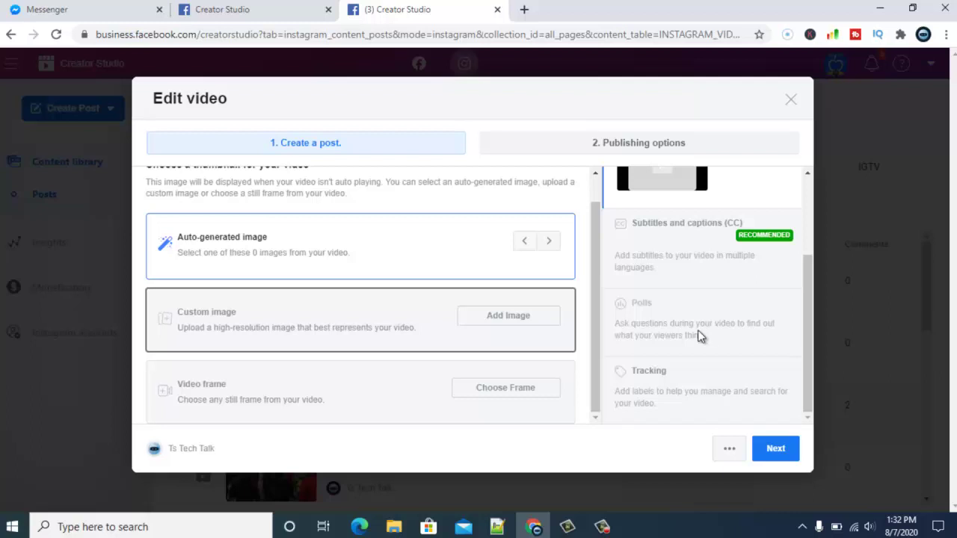
# Step: Publish the video now, not in any series, after briefly trying Schedule
pyautogui.click(776, 448)
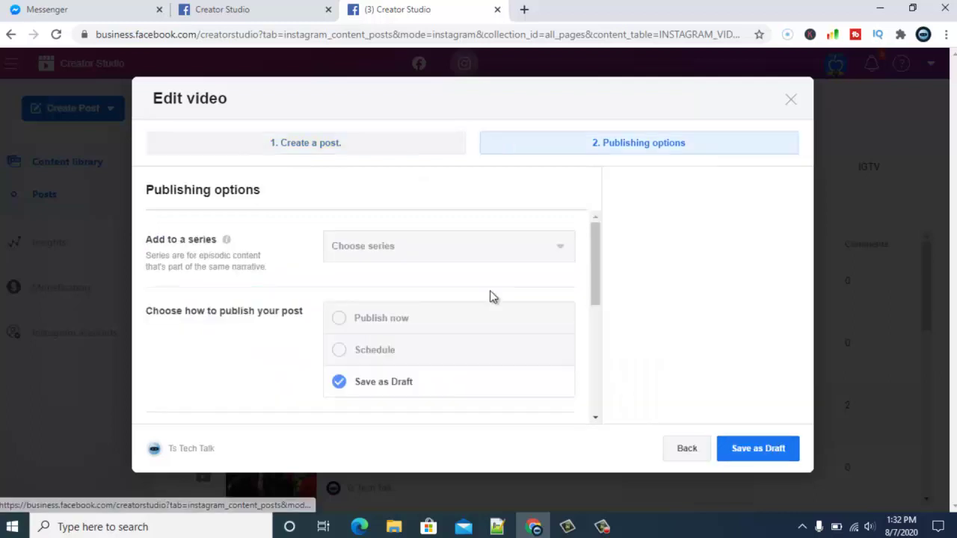
pyautogui.click(363, 319)
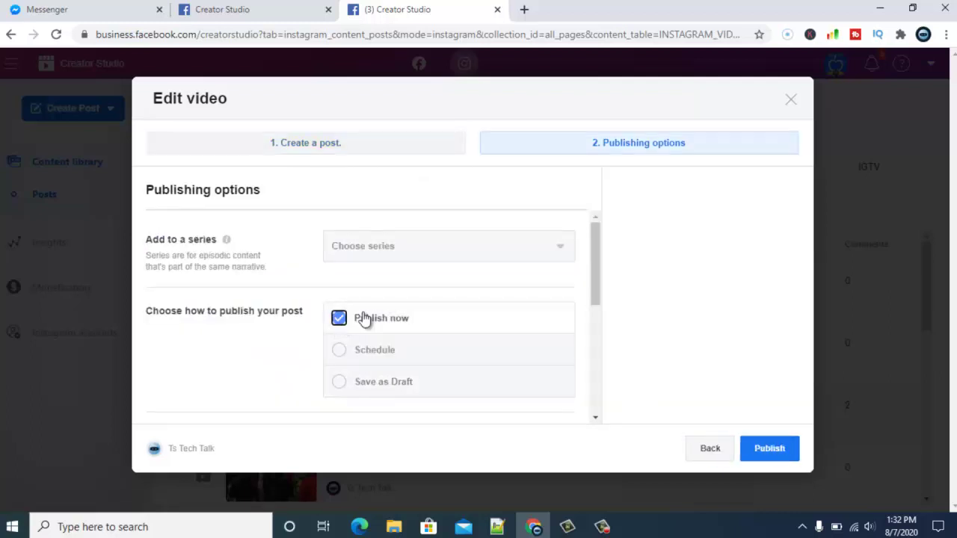
pyautogui.click(338, 349)
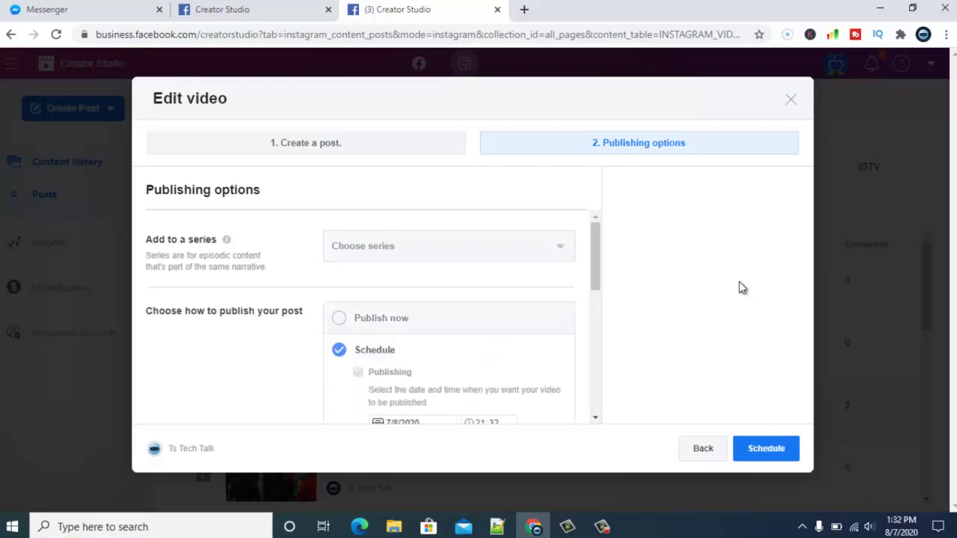
pyautogui.click(338, 317)
pyautogui.click(411, 244)
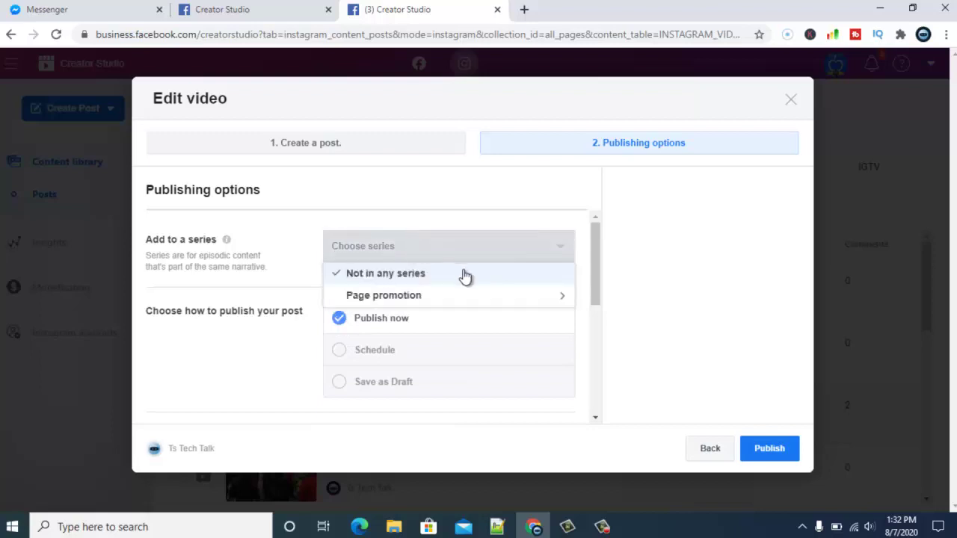
pyautogui.click(383, 252)
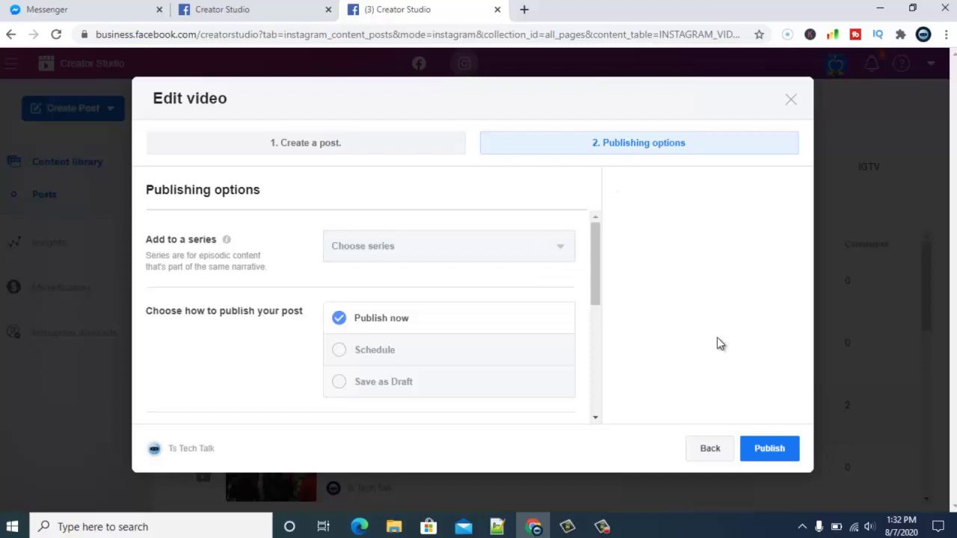
pyautogui.click(777, 448)
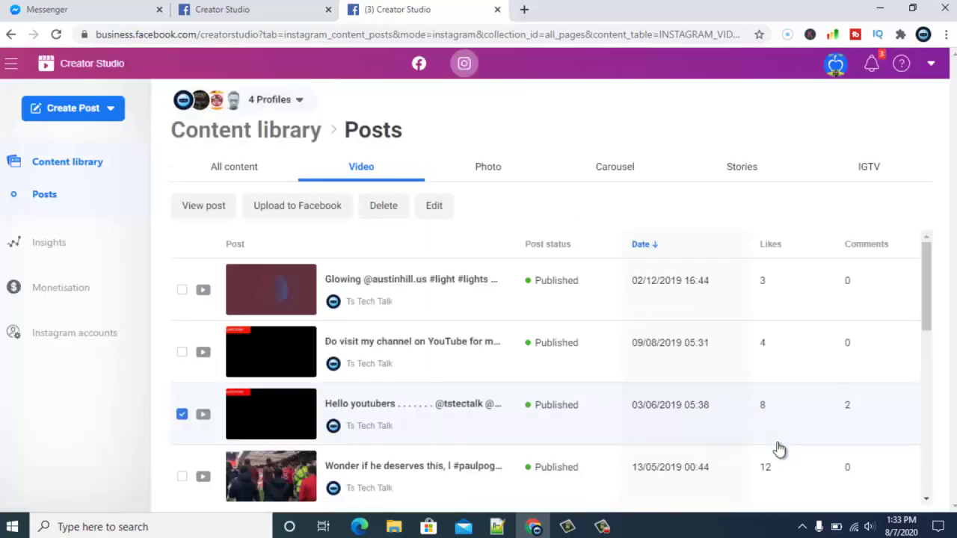
# Step: Review the business notifications, then switch Creator Studio to Facebook mode
pyautogui.click(872, 66)
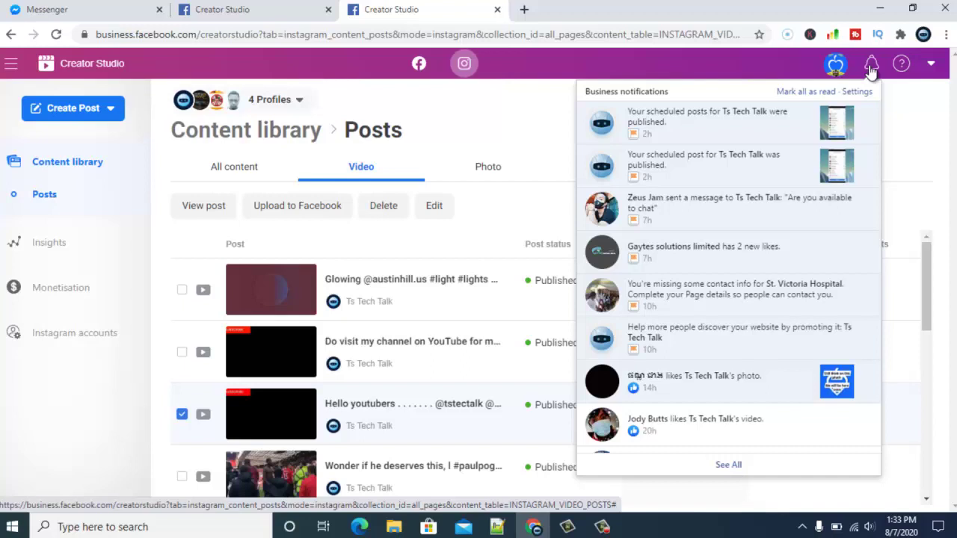
pyautogui.click(871, 68)
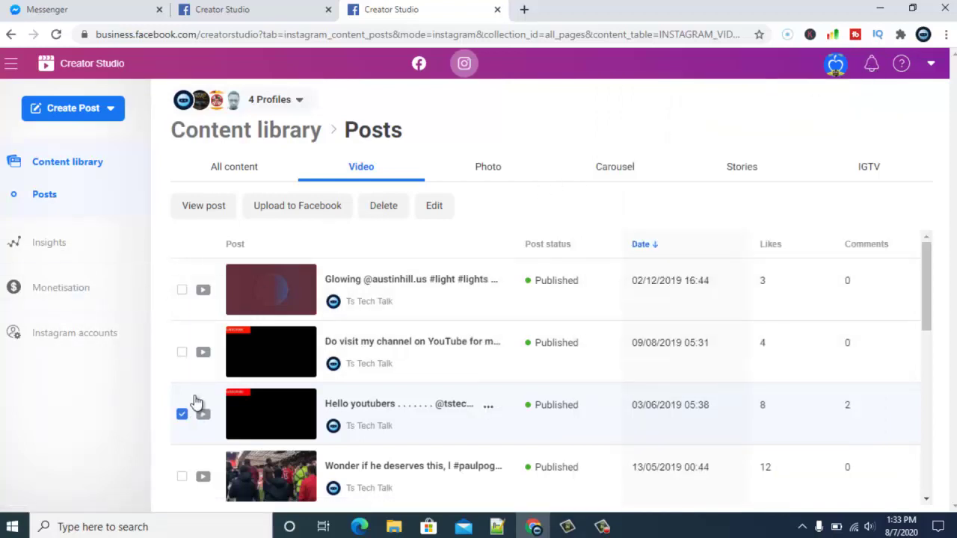
pyautogui.click(418, 65)
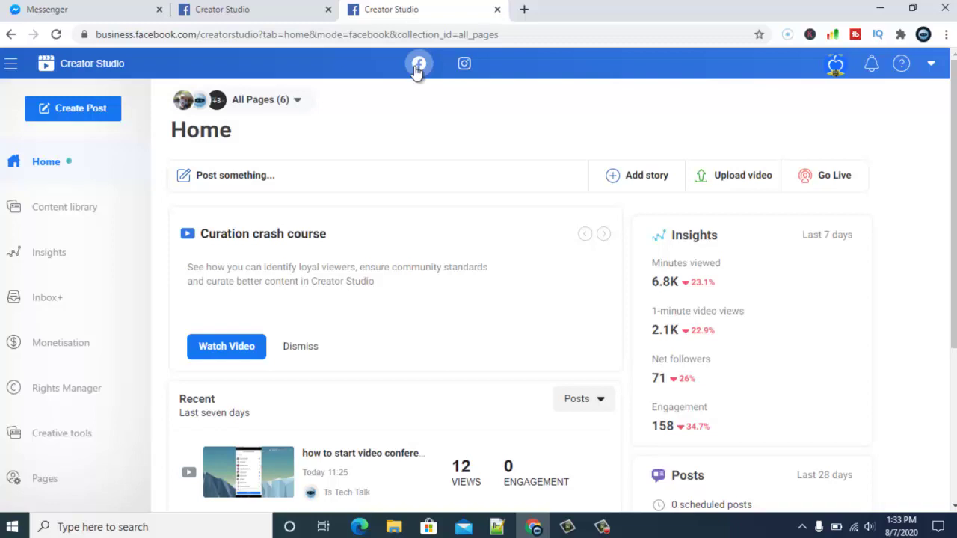
# Step: Open the Facebook Content library posts, topped by the new 13:32 video
pyautogui.click(417, 67)
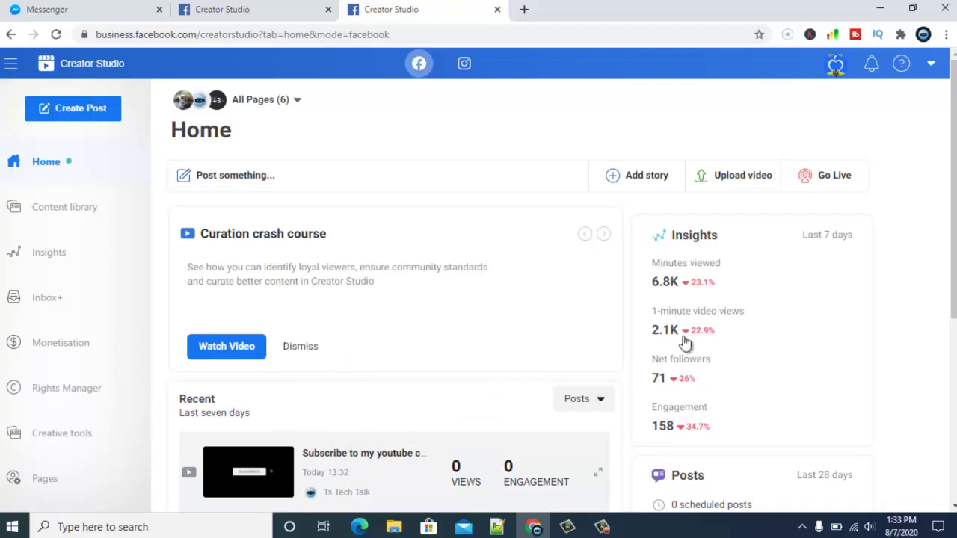
pyautogui.scroll(-1, 519, 419)
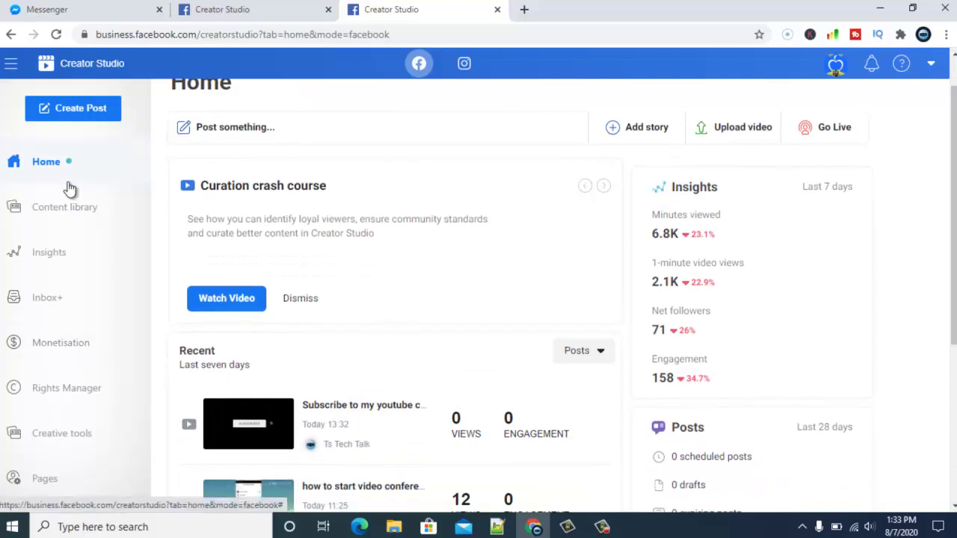
pyautogui.click(58, 209)
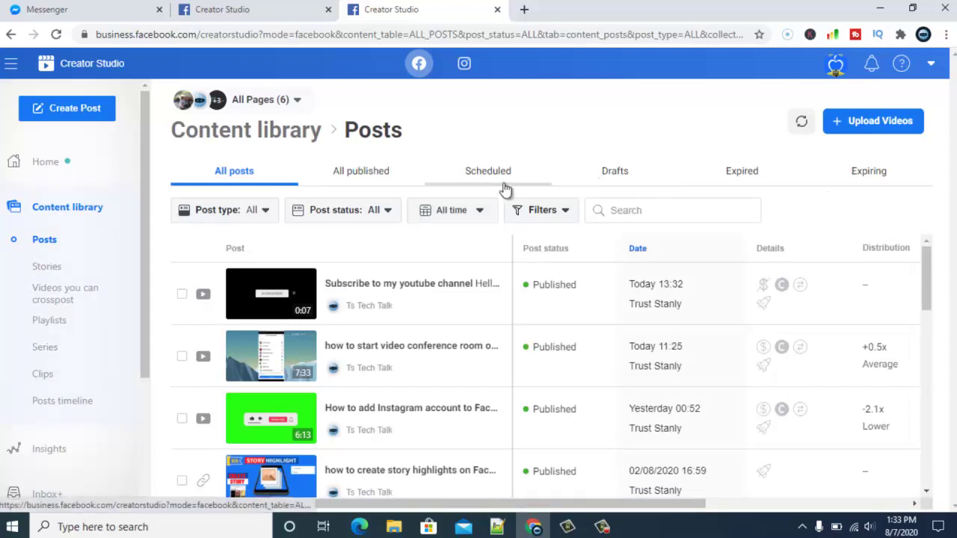
# Step: Filter posts to Video and edit the 'How to create clips on Facebook' post
pyautogui.click(258, 218)
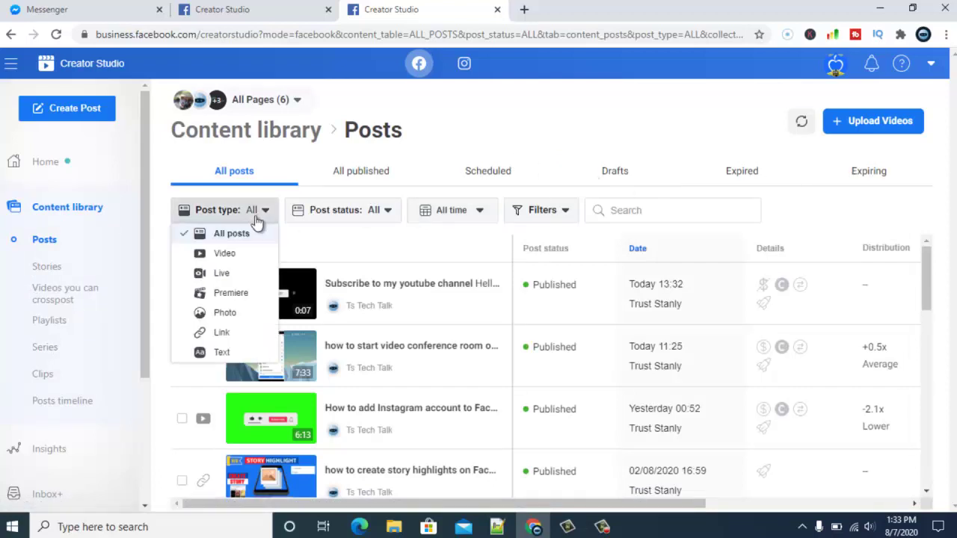
pyautogui.click(225, 258)
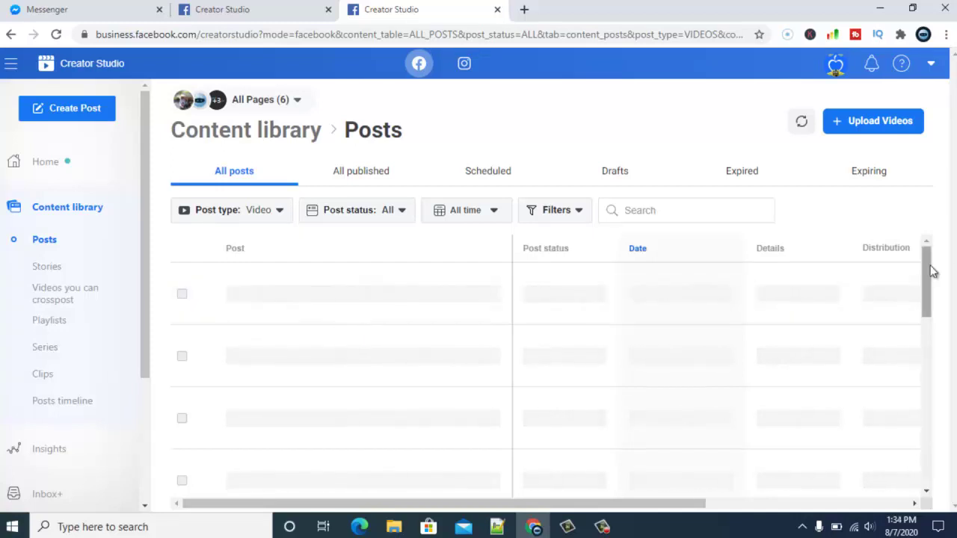
pyautogui.scroll(-5, 934, 337)
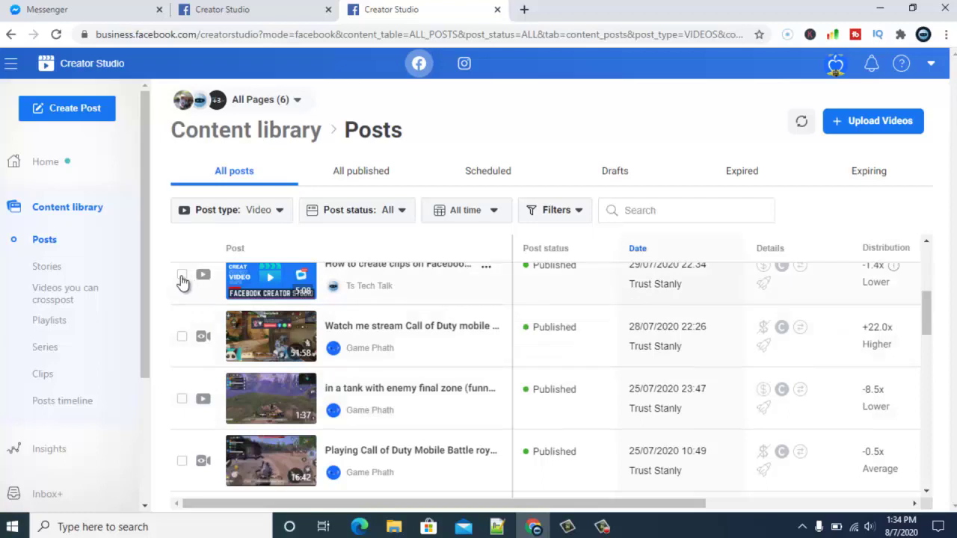
pyautogui.click(486, 271)
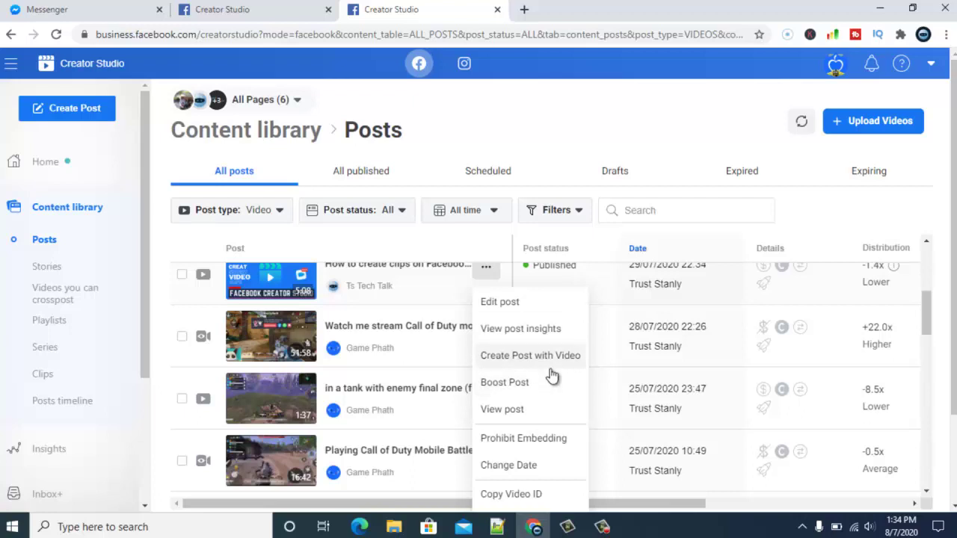
pyautogui.click(526, 313)
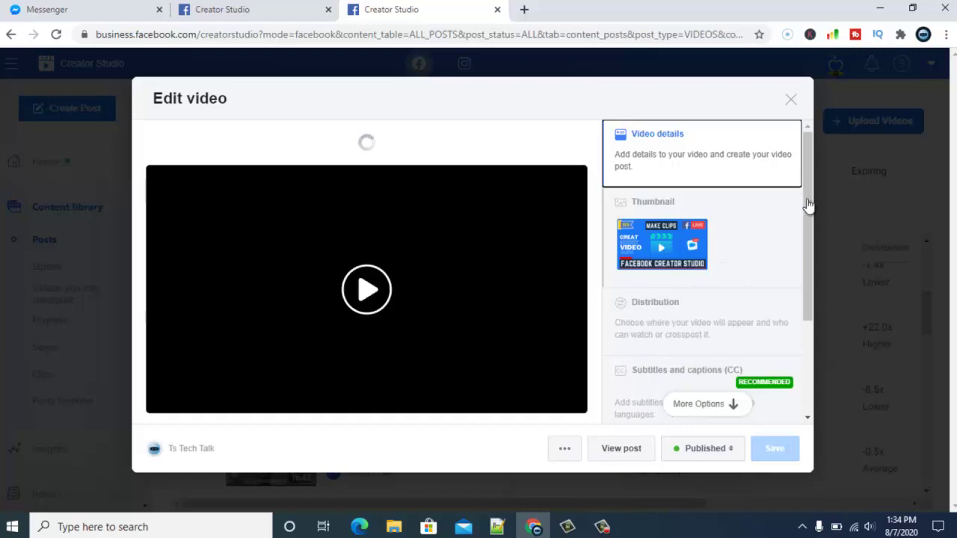
# Step: Browse the Edit video panes, then exit the editor without saving
pyautogui.moveTo(807, 198); pyautogui.dragTo(809, 288)
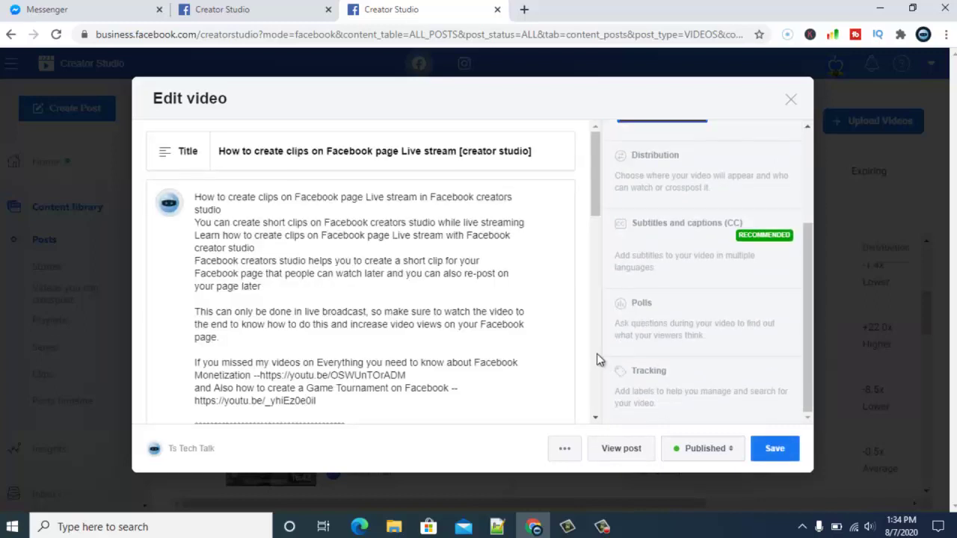
pyautogui.scroll(-10, 596, 354)
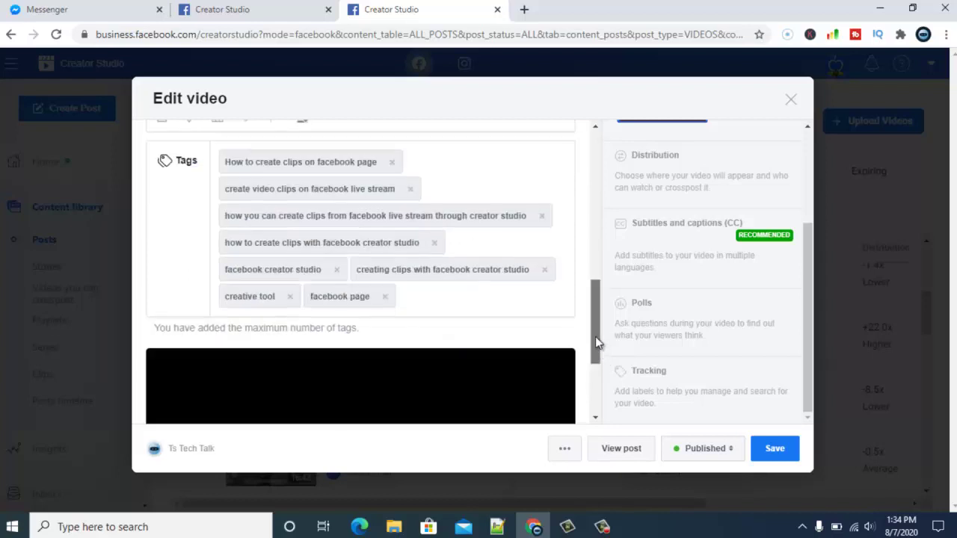
pyautogui.moveTo(595, 337); pyautogui.dragTo(609, 427)
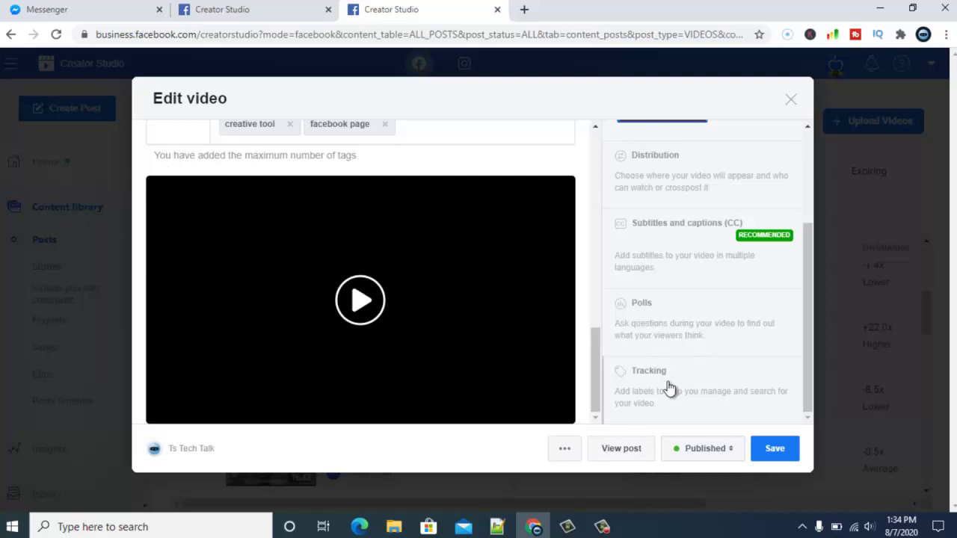
pyautogui.moveTo(598, 376); pyautogui.dragTo(575, 145)
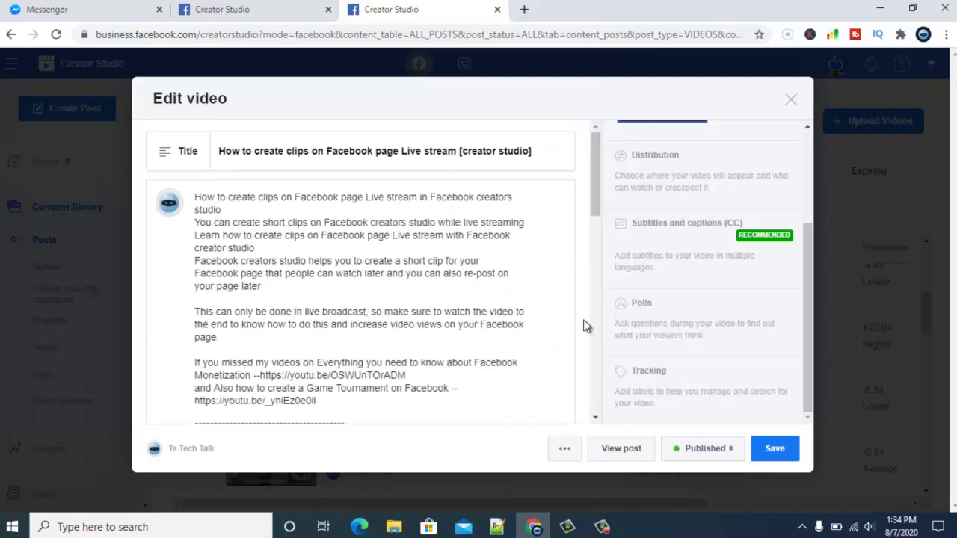
pyautogui.click(564, 449)
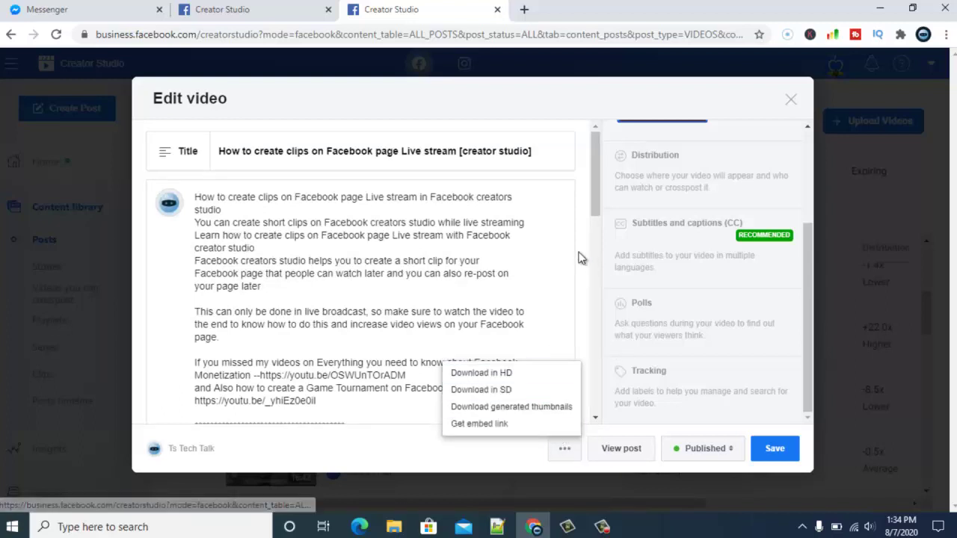
pyautogui.click(807, 137)
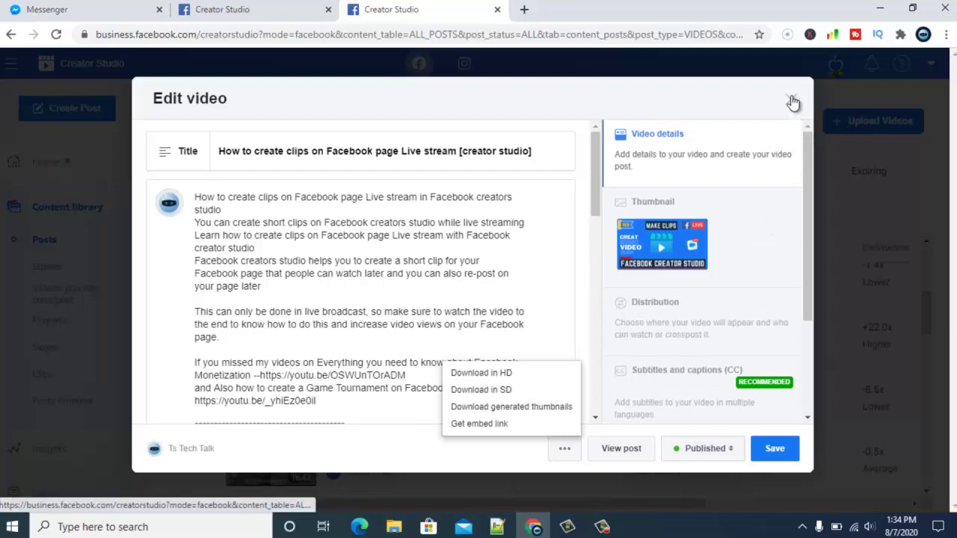
pyautogui.click(793, 101)
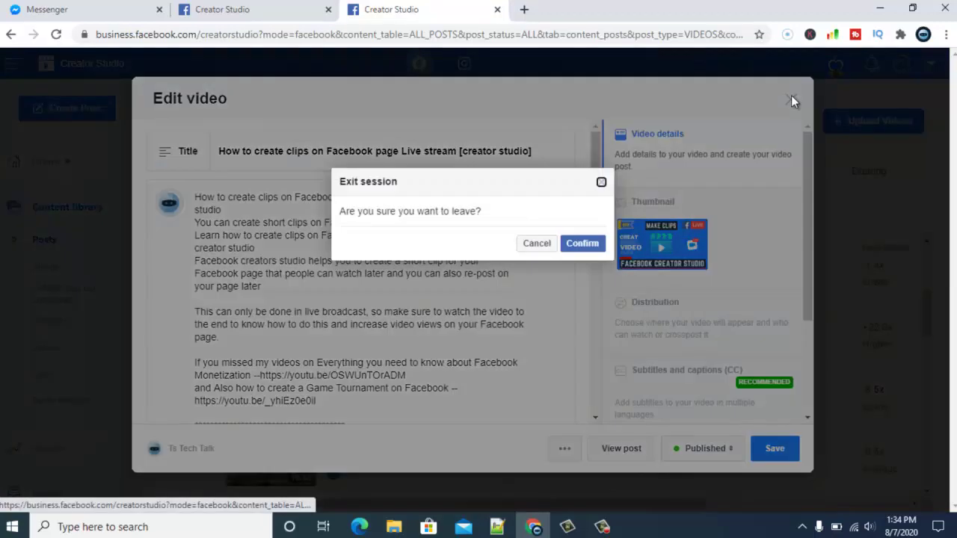
pyautogui.click(583, 244)
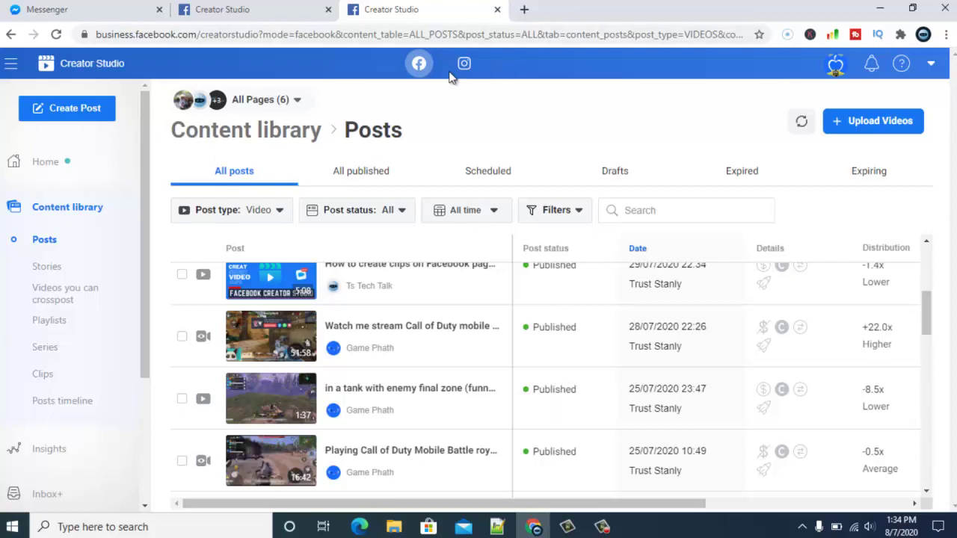
# Step: Switch Creator Studio to Instagram mode to load the Instagram content library posts
pyautogui.click(464, 65)
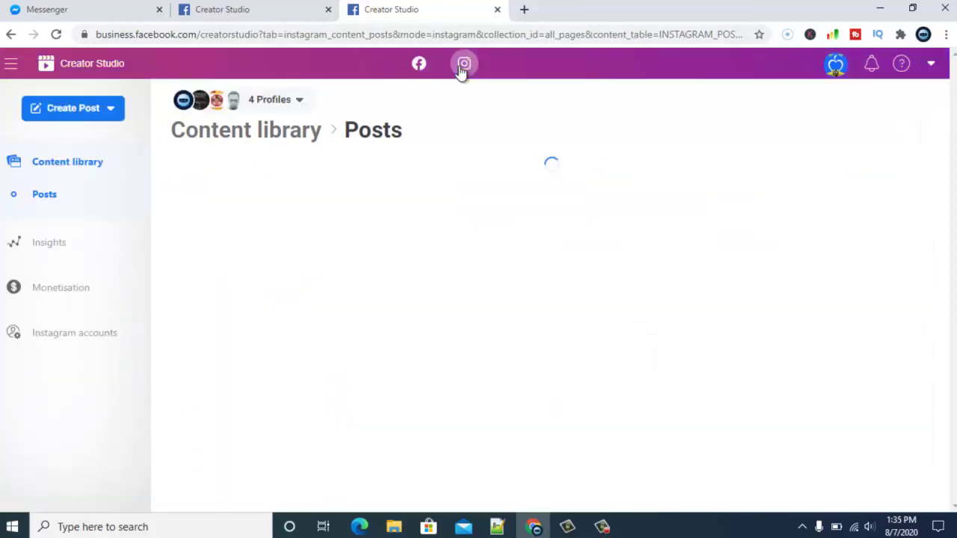